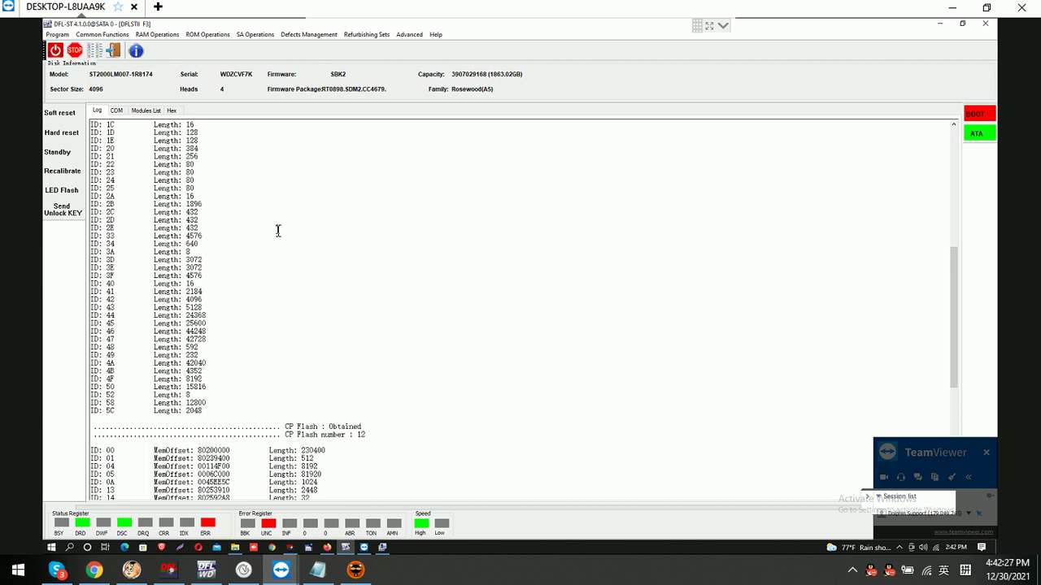
Step: Run a Read Verify disk scan from LBA 0 with the default scan settings and stop it after the first blocks
click(94, 52)
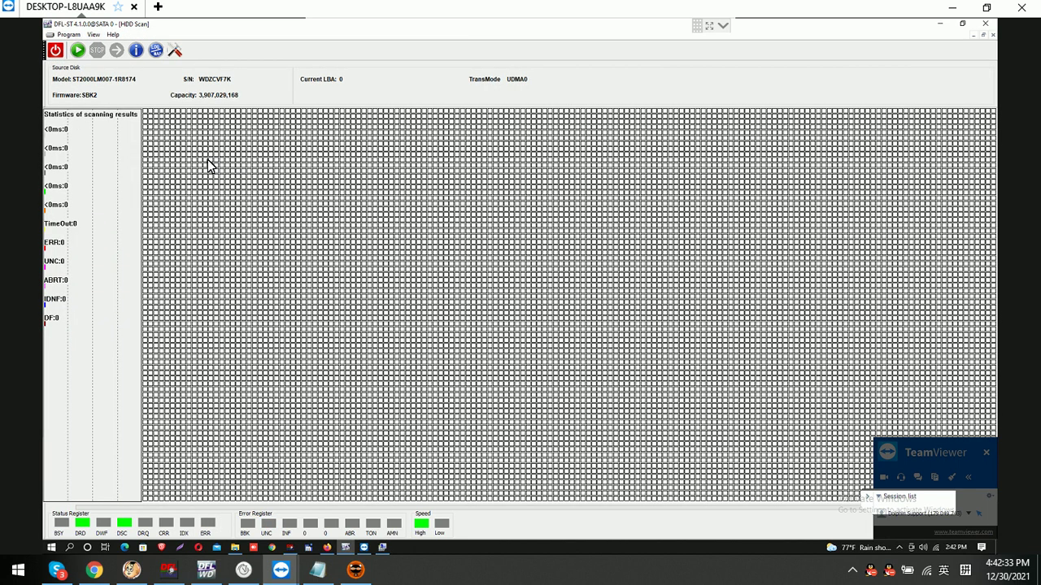
click(77, 51)
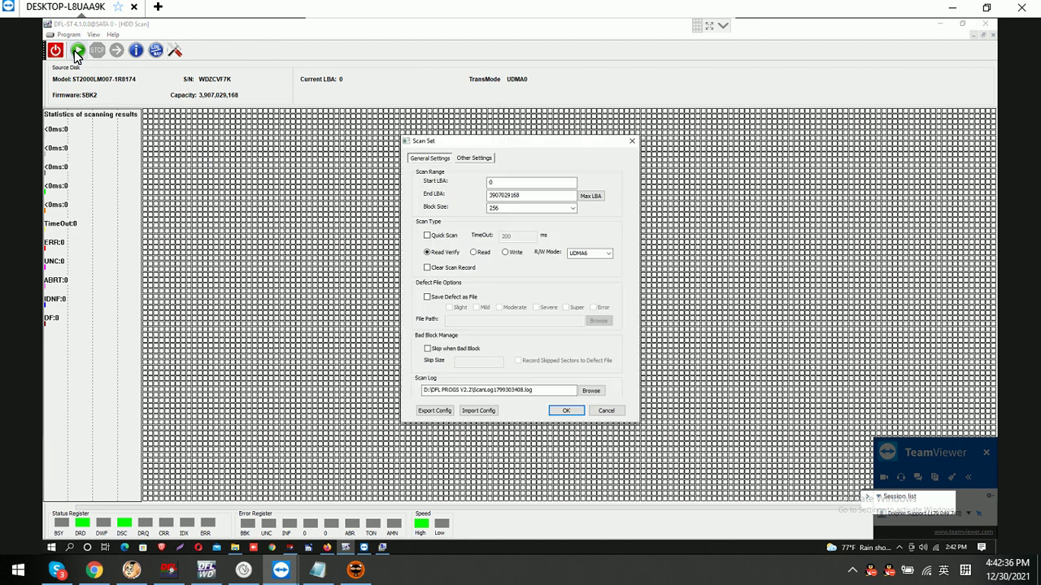
click(567, 411)
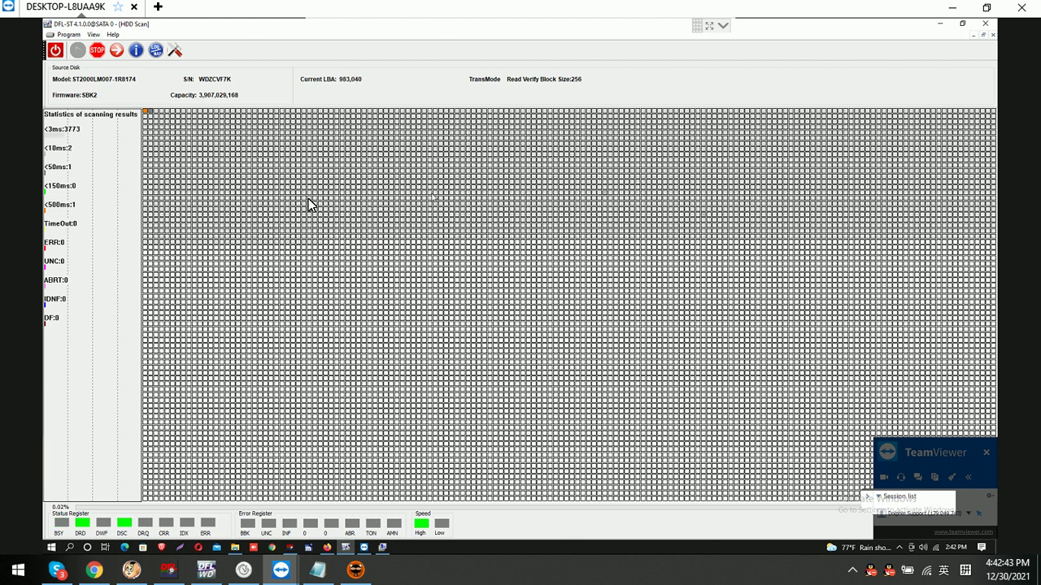
click(97, 51)
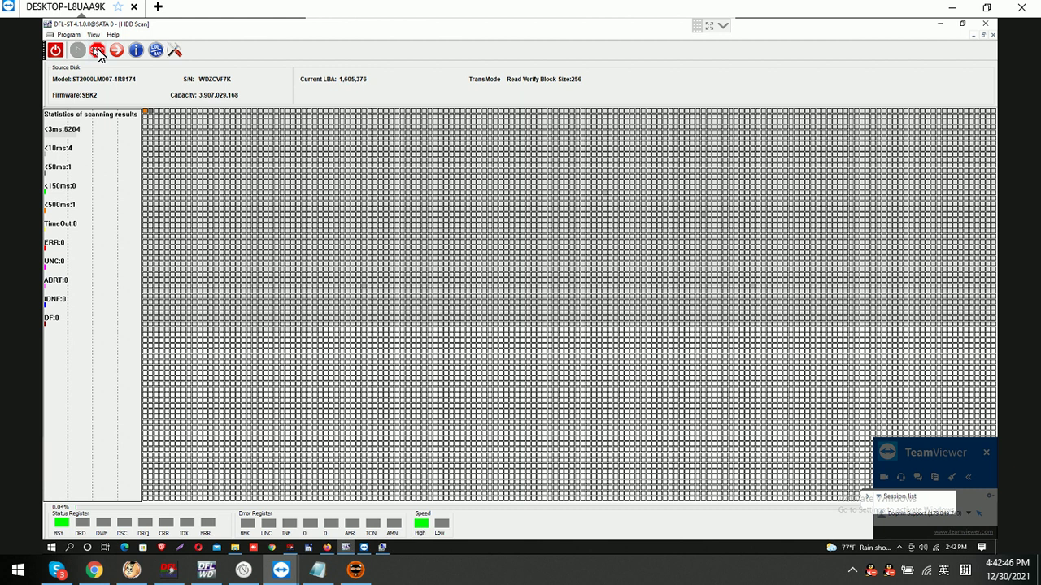
click(174, 50)
click(525, 181)
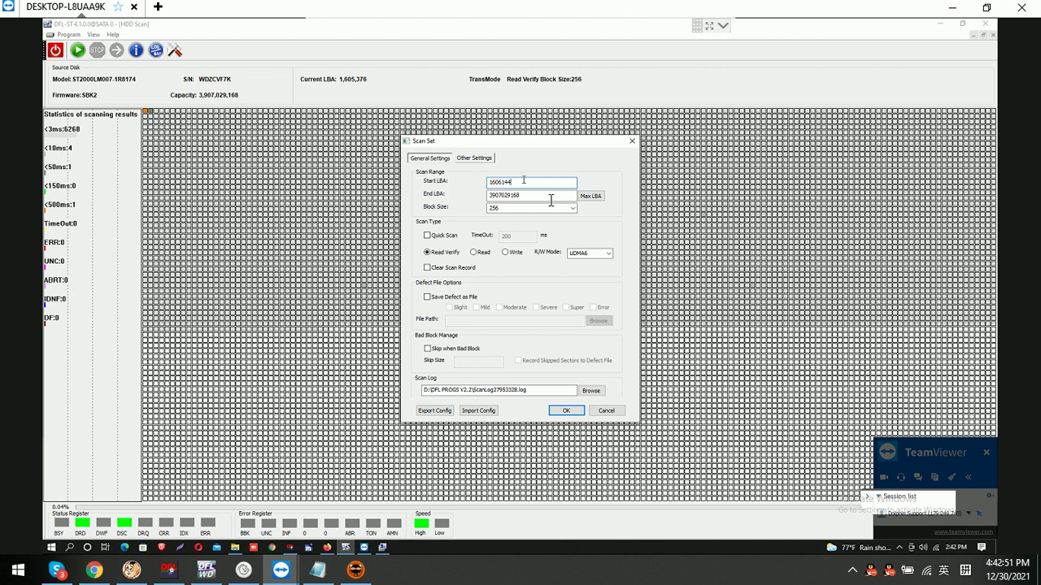
text(000)
click(569, 412)
click(78, 51)
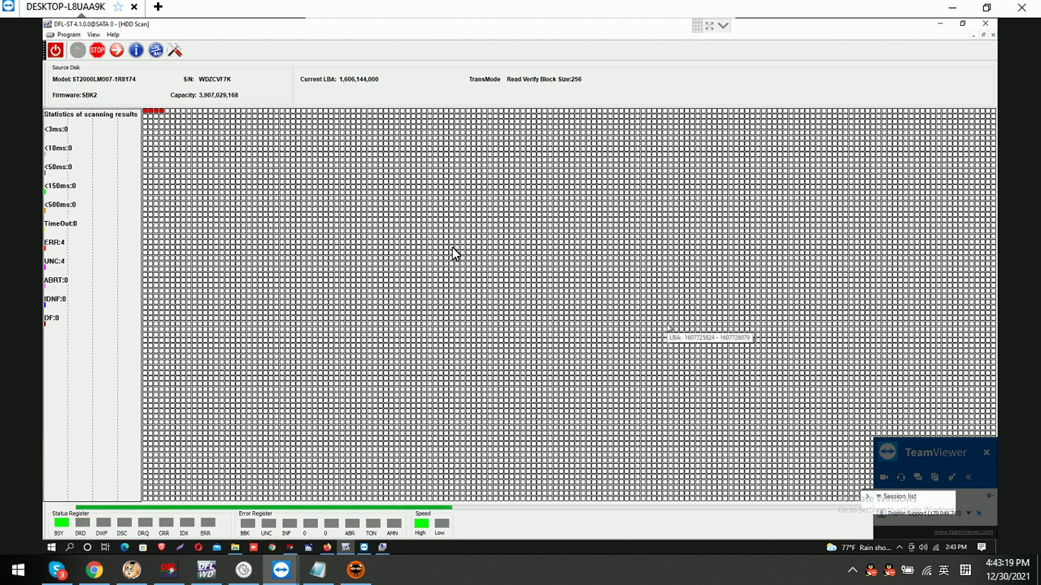
click(96, 50)
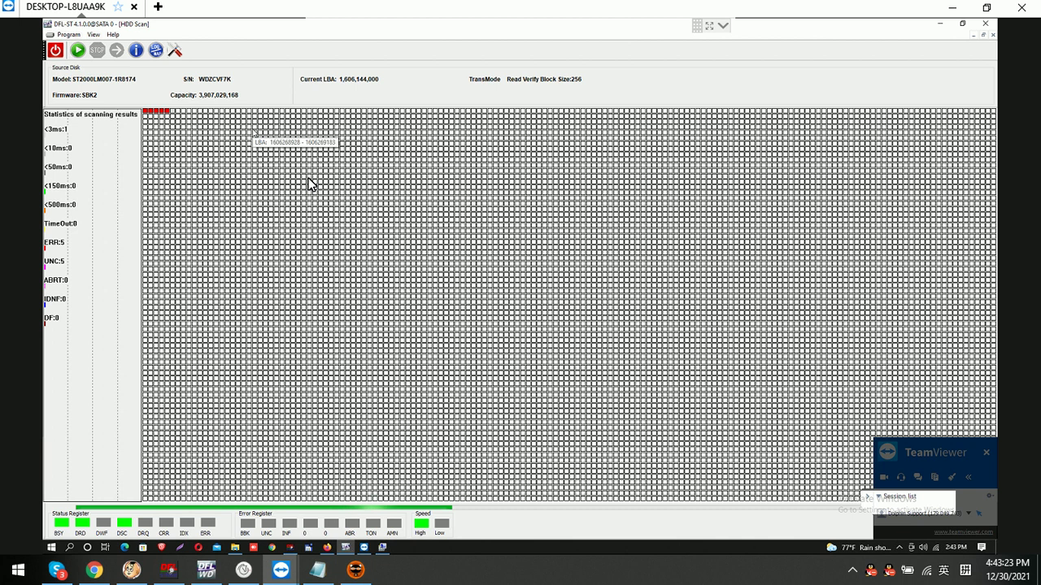
click(993, 35)
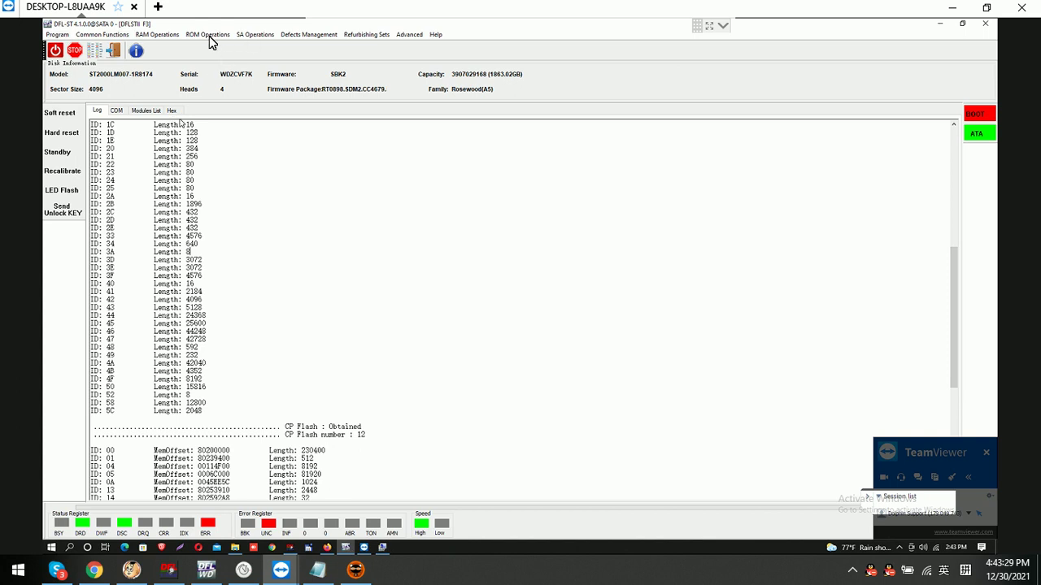
Step: Open the SYS file editor, set File ID 35 and Volume 3, and load 35.rpm from the drive's SYS backup folder
click(250, 36)
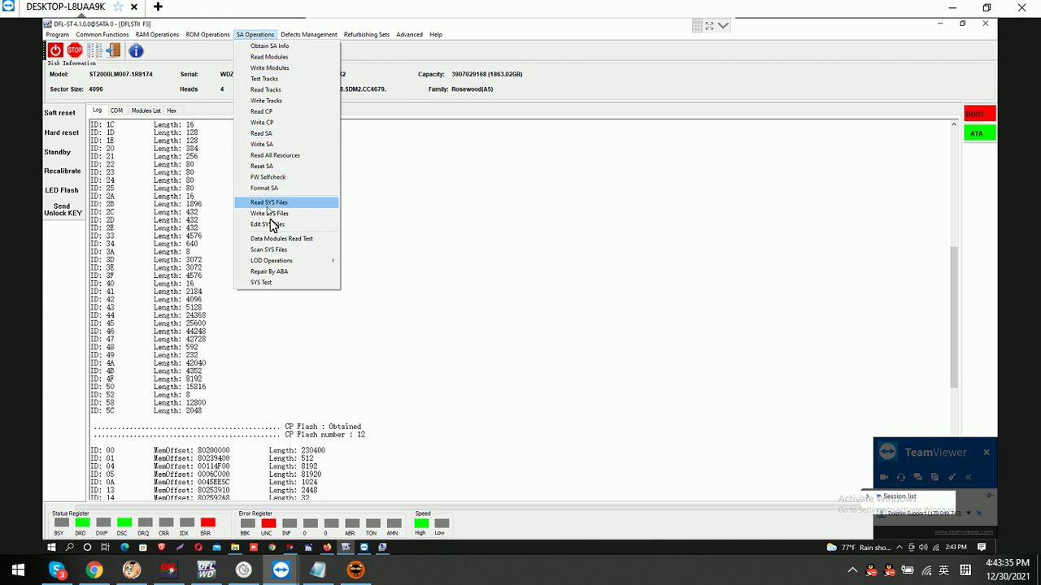
click(269, 224)
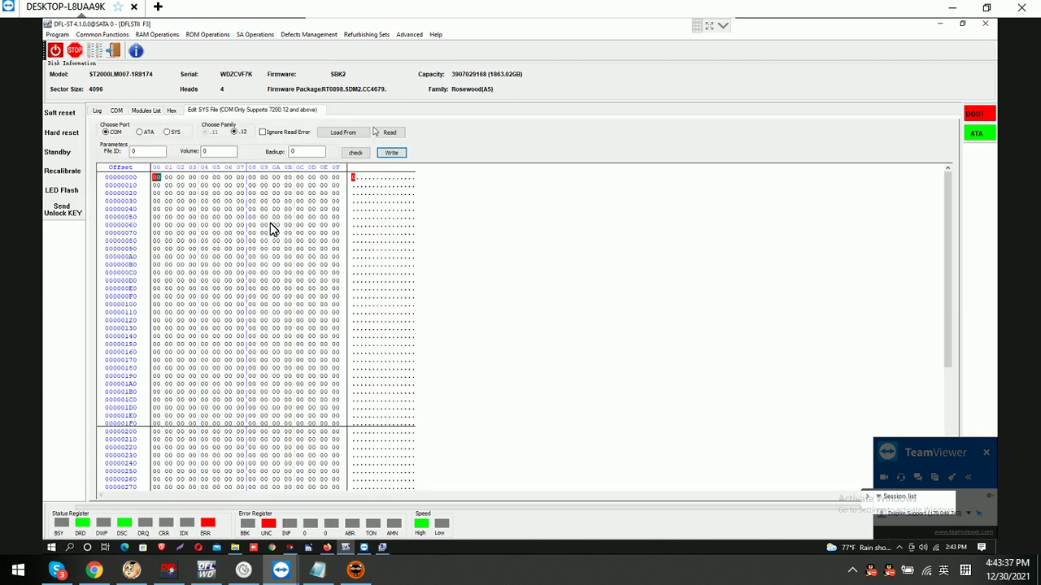
double_click(148, 154)
text(35)
double_click(218, 153)
text(3)
click(343, 134)
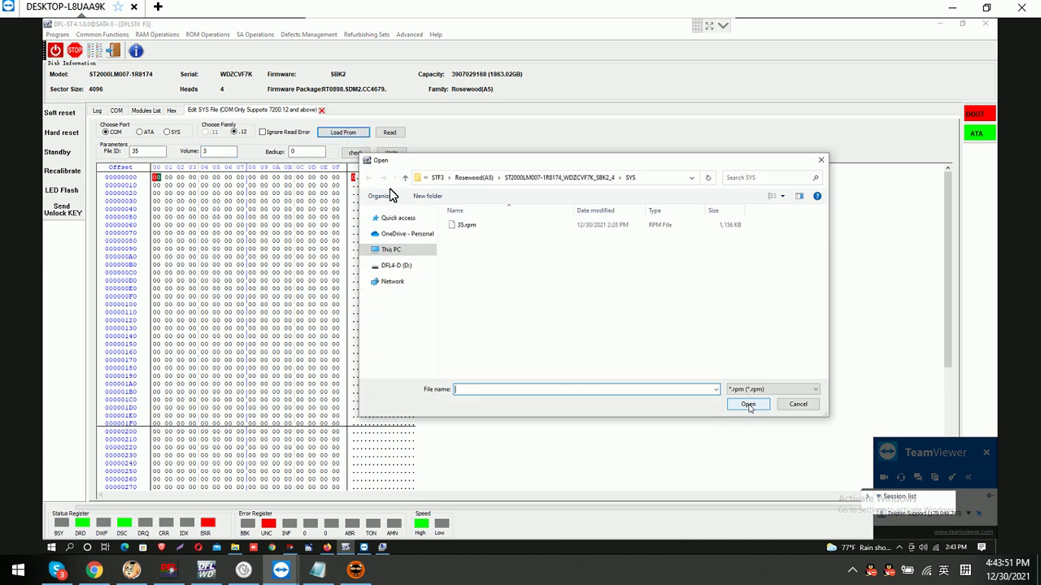
double_click(468, 227)
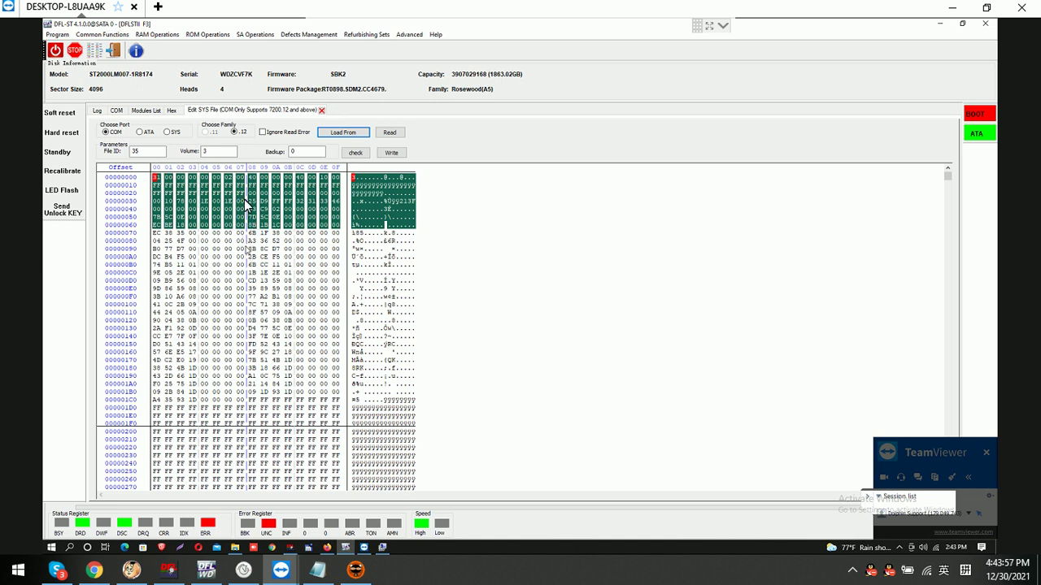
click(396, 153)
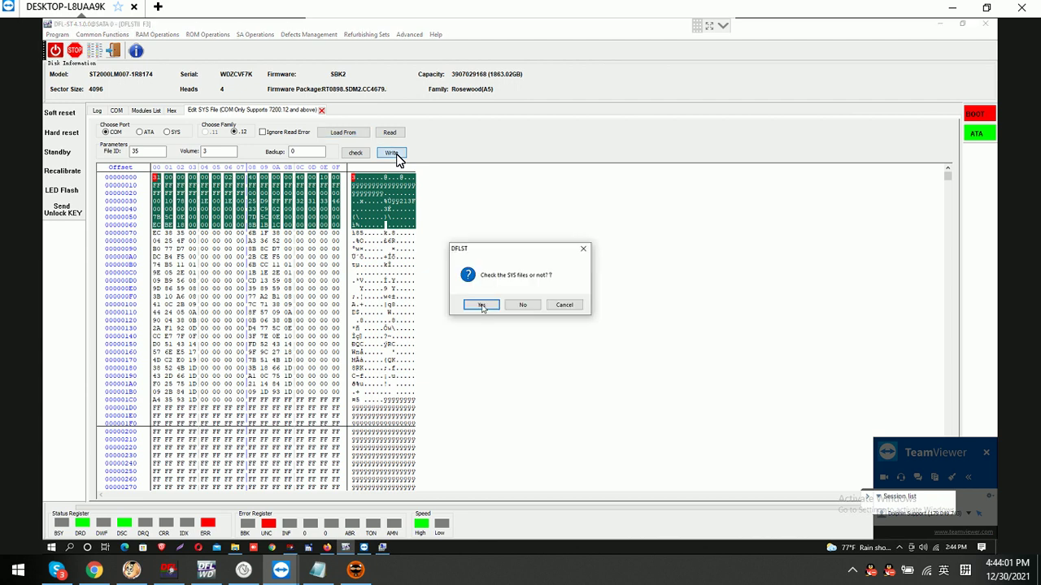
click(523, 307)
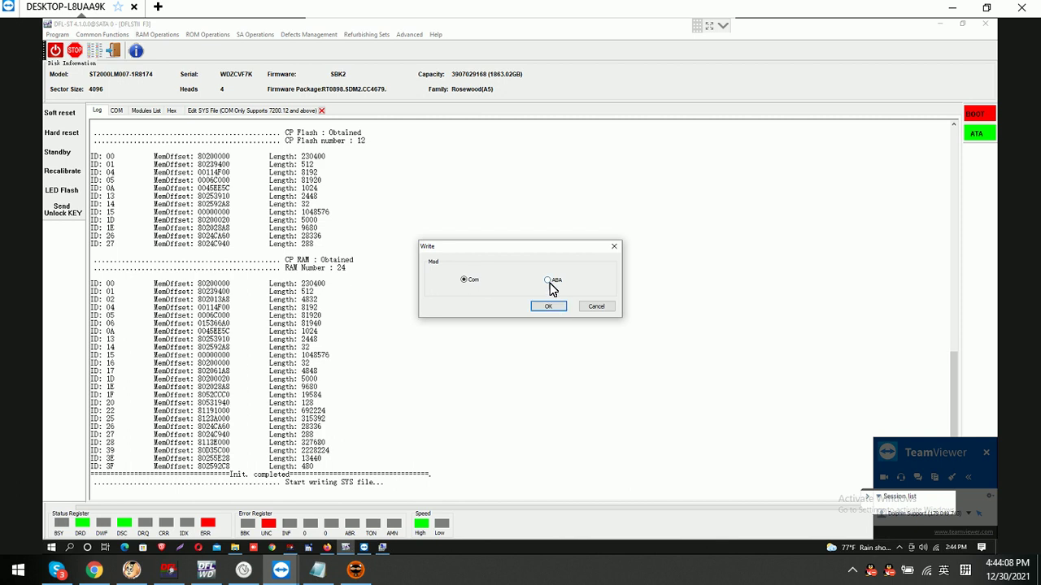
click(597, 307)
click(268, 113)
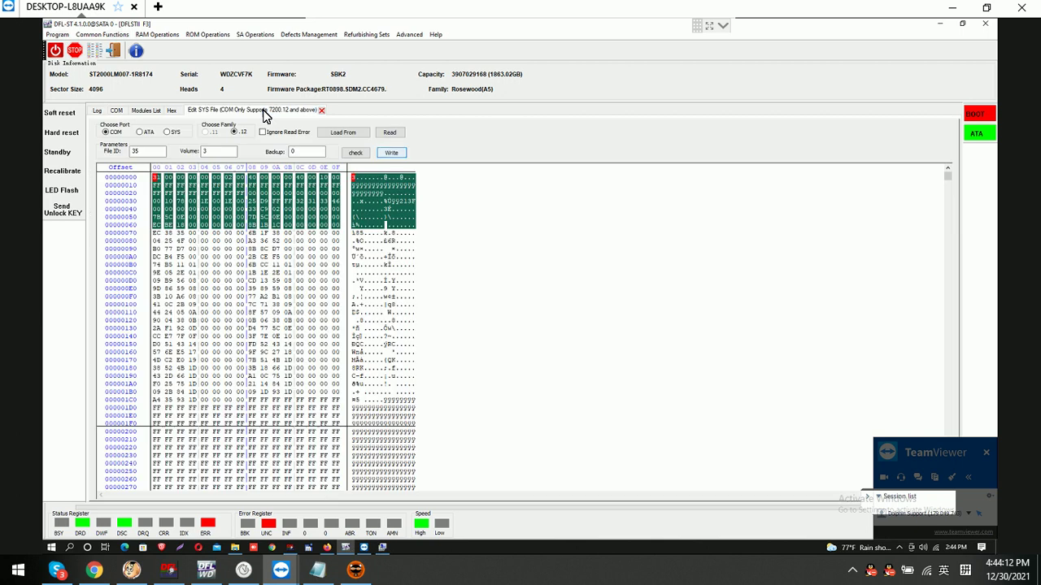
Step: Write the loaded SYS file 35 to the drive through the SYS port, without checking the SYS files
click(167, 132)
click(391, 153)
click(524, 306)
Step: Put the COM terminal into ASCII diagnostic mode and list the non-resident G-list with V40
click(116, 112)
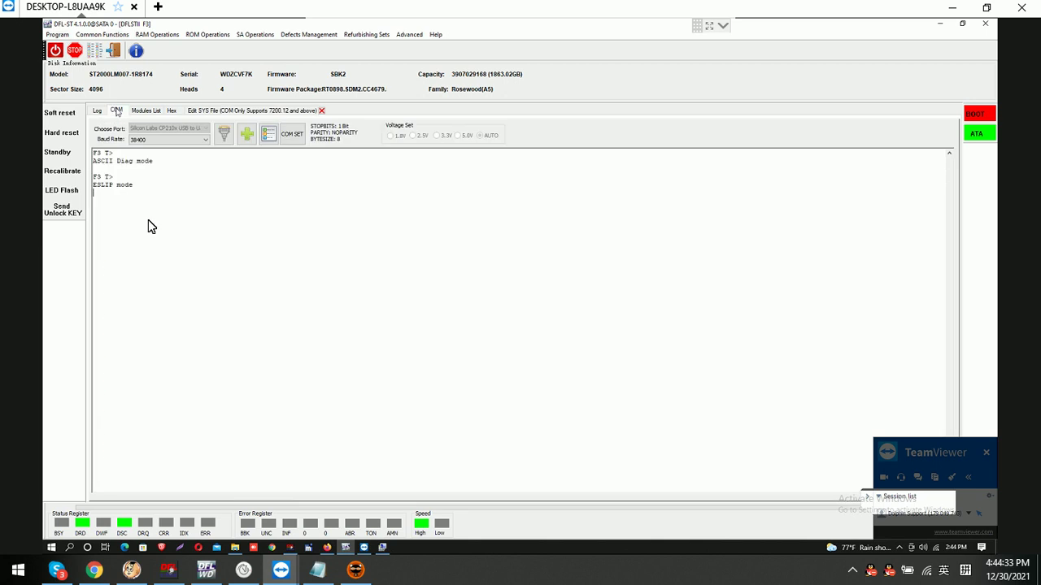
key(ctrl+z)
text(V40)
key(Return)
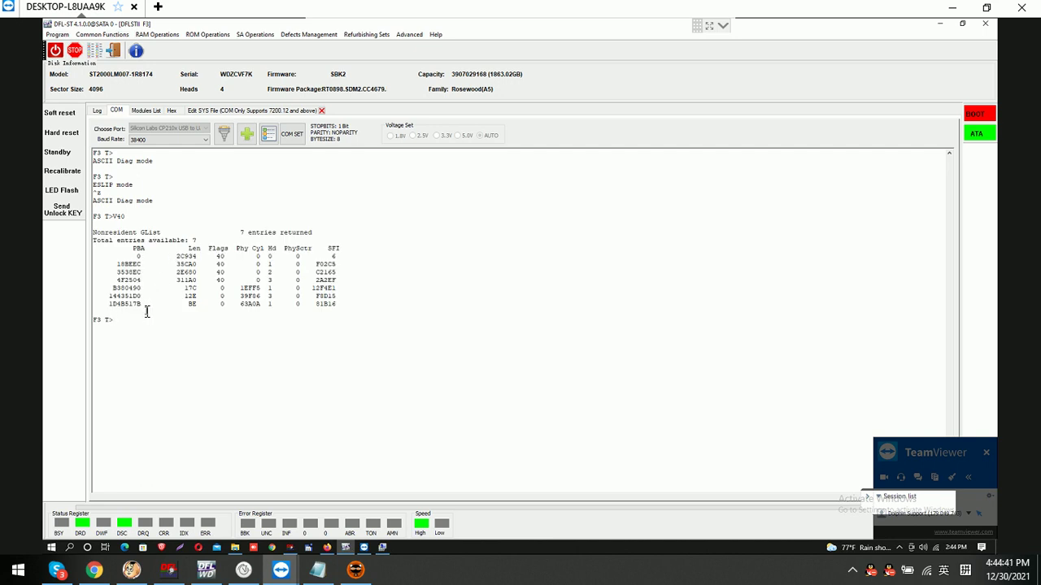
Step: Clear the non-resident G-list with i4,1,22 and run the partition format command m0,6,2,,,,,22 in the terminal
text(i4,1,22)
key(Return)
text(m0,6,2,,,,,22)
key(Return)
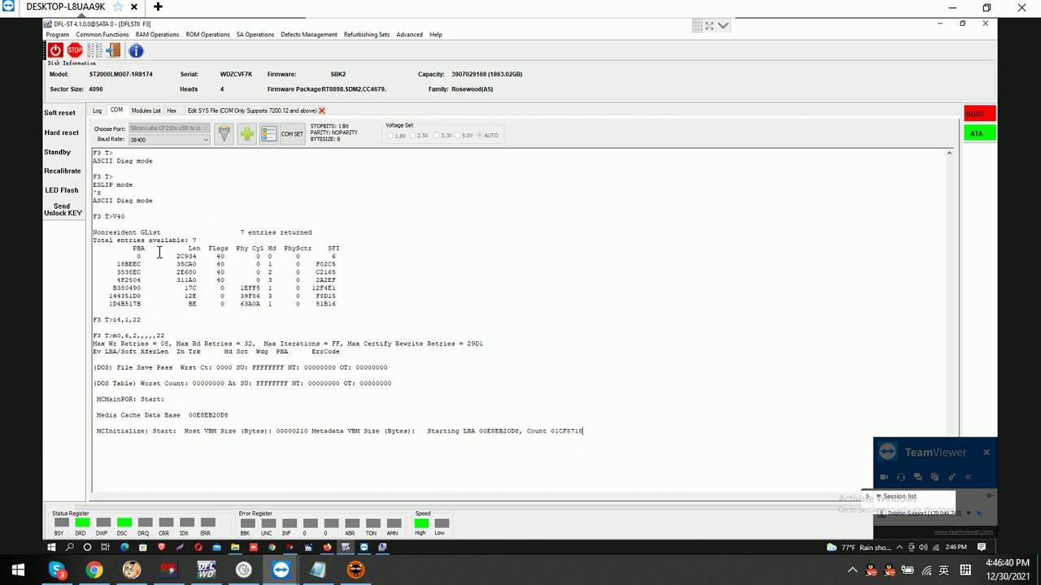
click(306, 35)
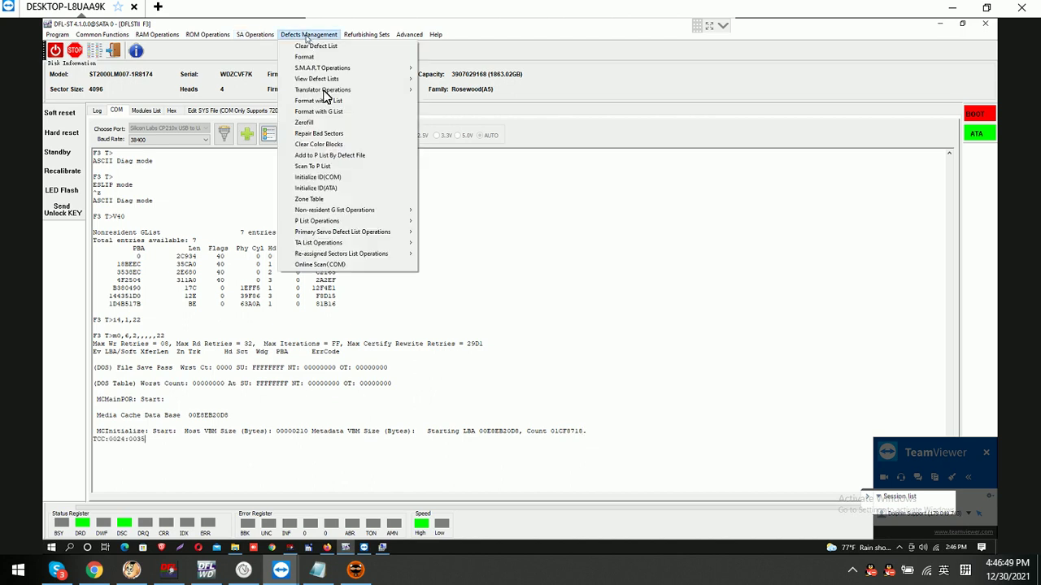
mouse_move(340, 91)
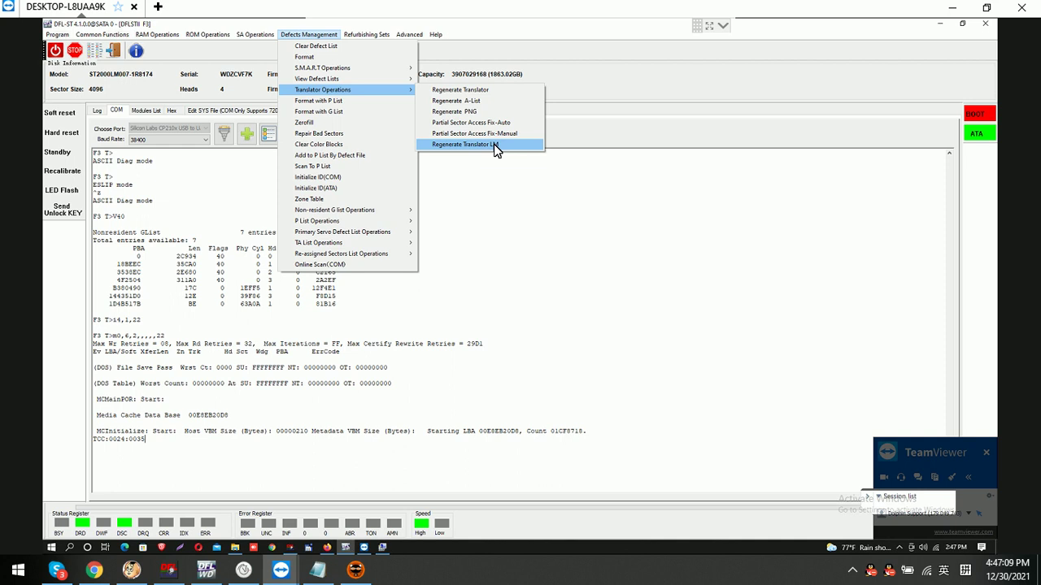
click(579, 125)
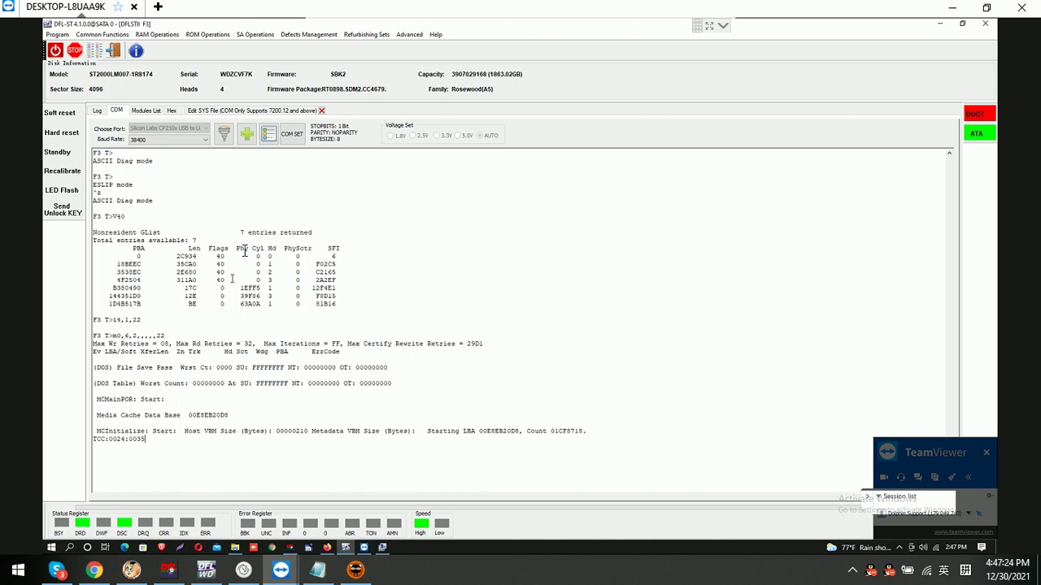
click(230, 110)
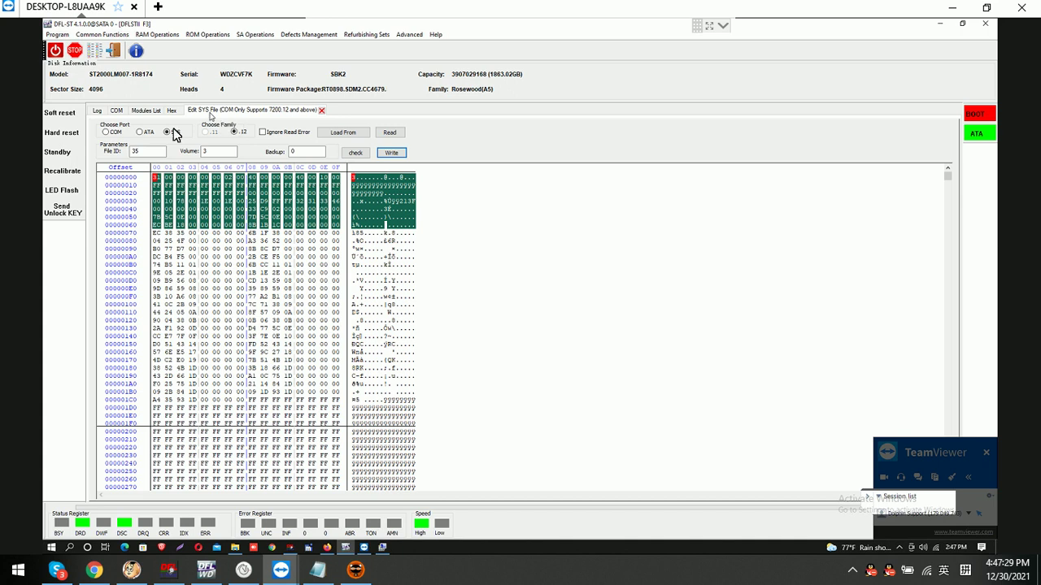
click(114, 110)
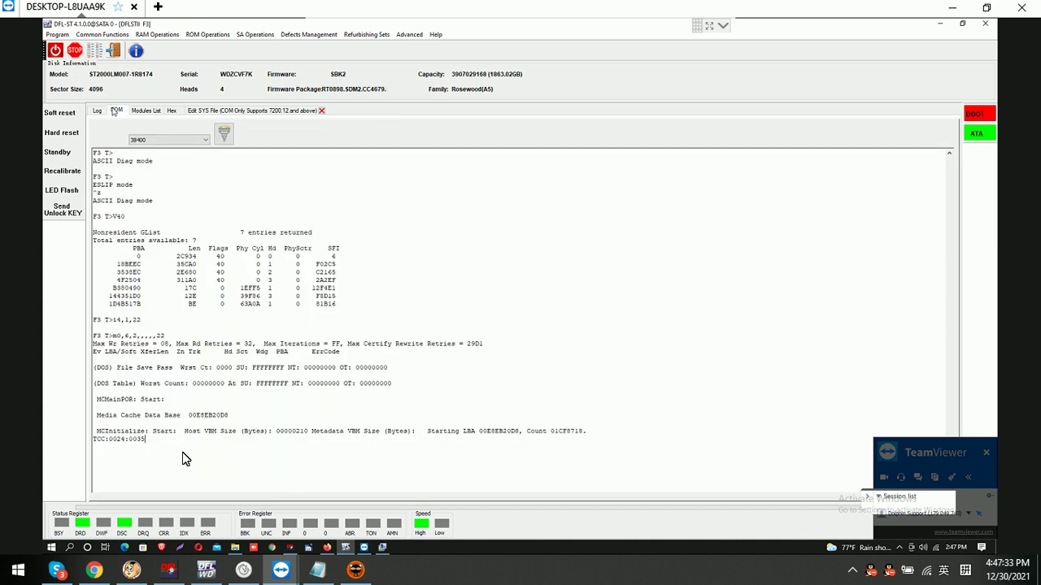
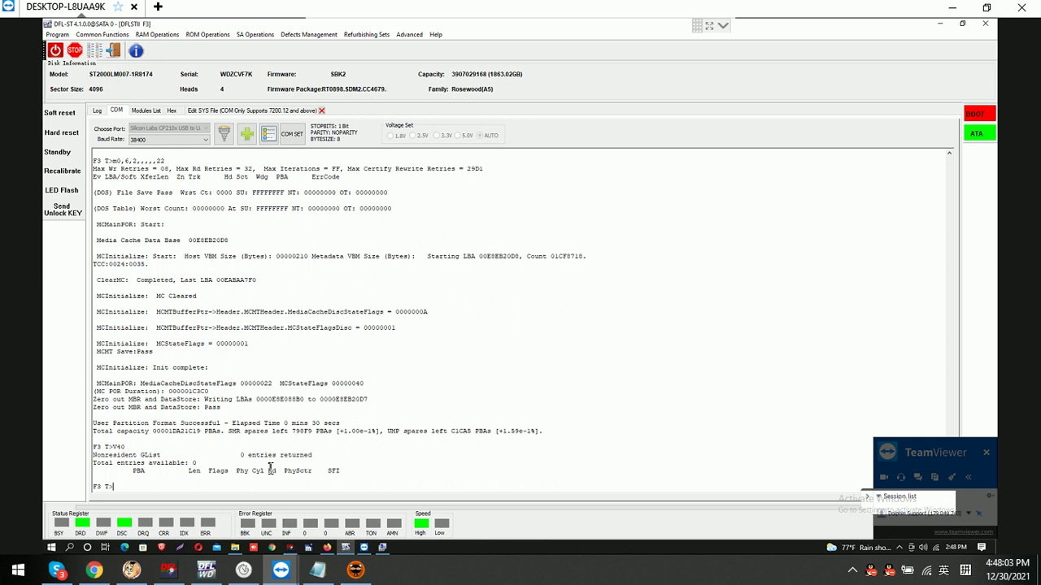
Step: Return the terminal to ESLIP mode and rewrite SYS file 35 through the SYS port, without checking the SYS files
key(ctrl+t)
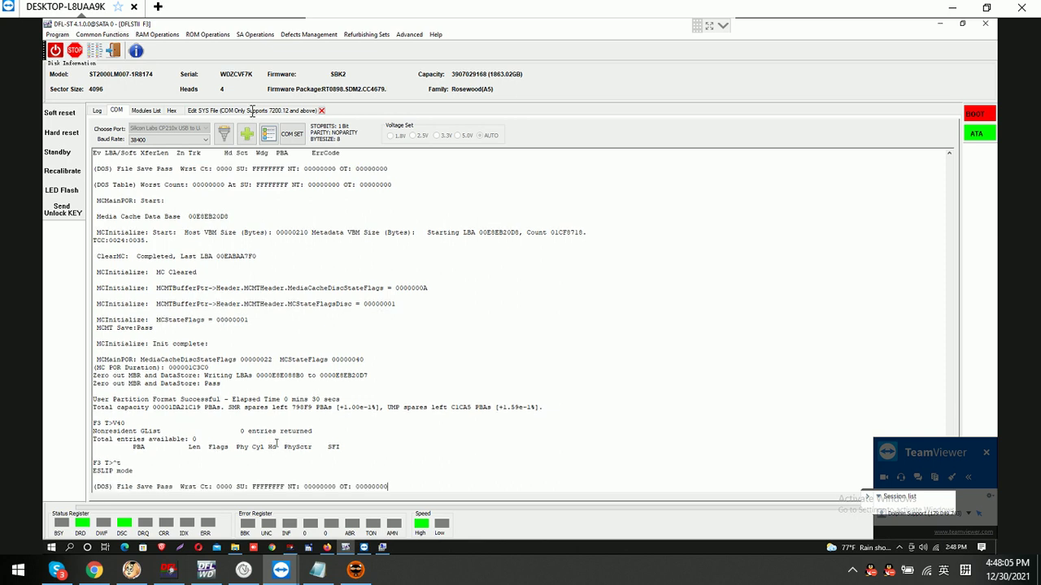
click(252, 110)
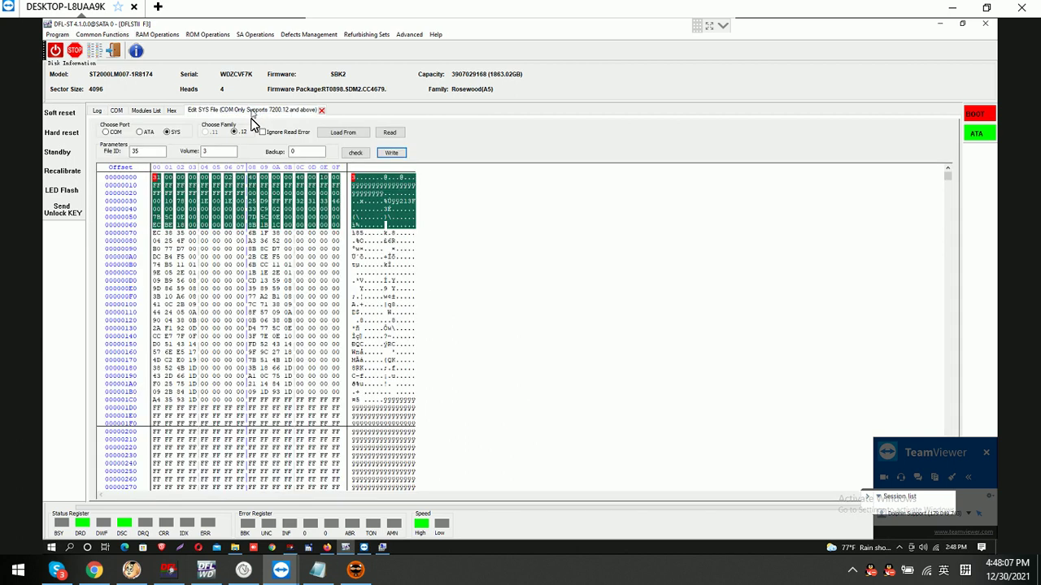
click(393, 153)
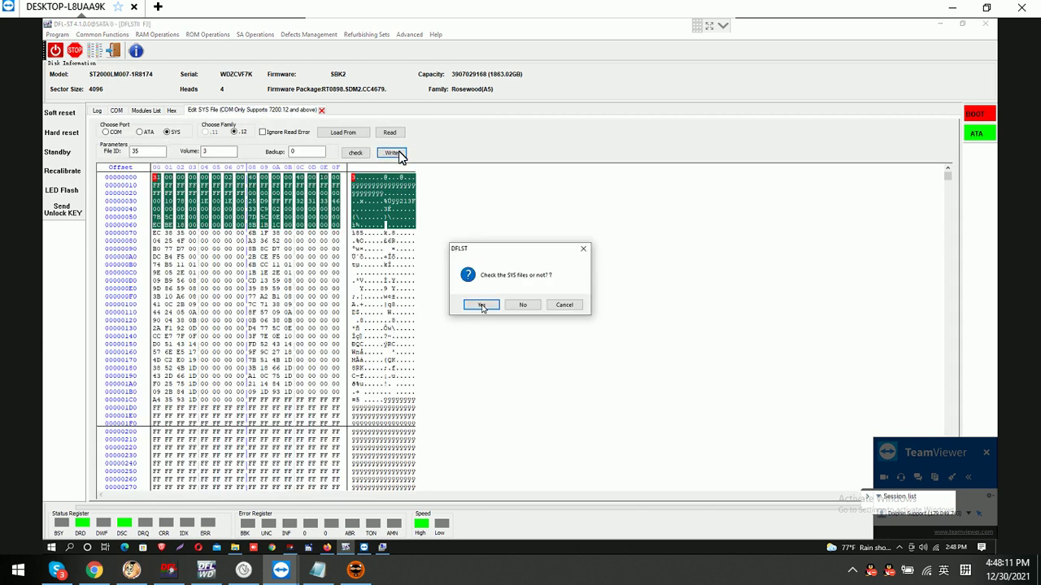
click(523, 306)
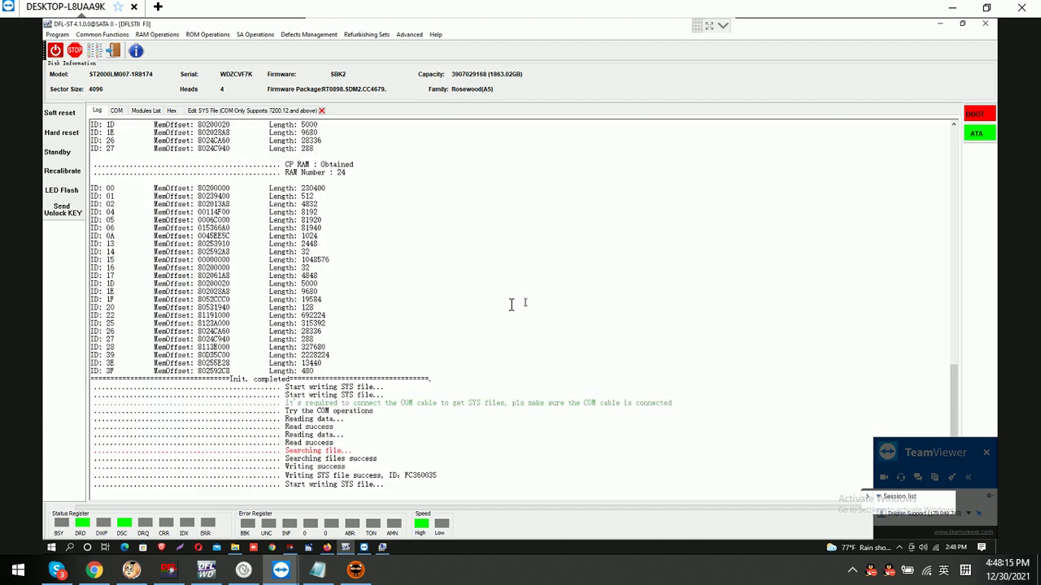
Step: Switch the terminal back to ASCII diagnostic mode and list the restored non-resident G-list with V40
click(115, 111)
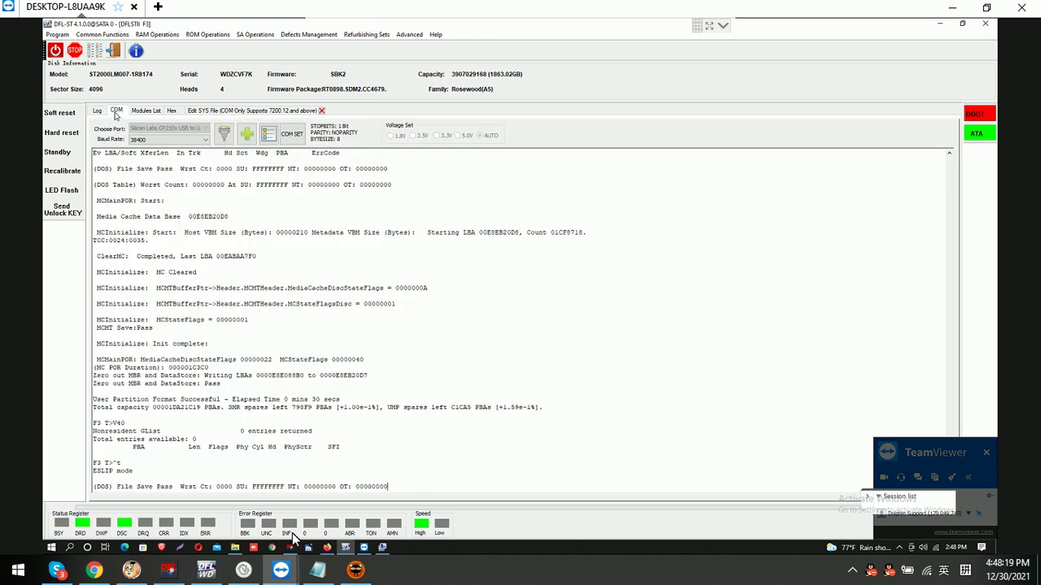
key(ctrl+z)
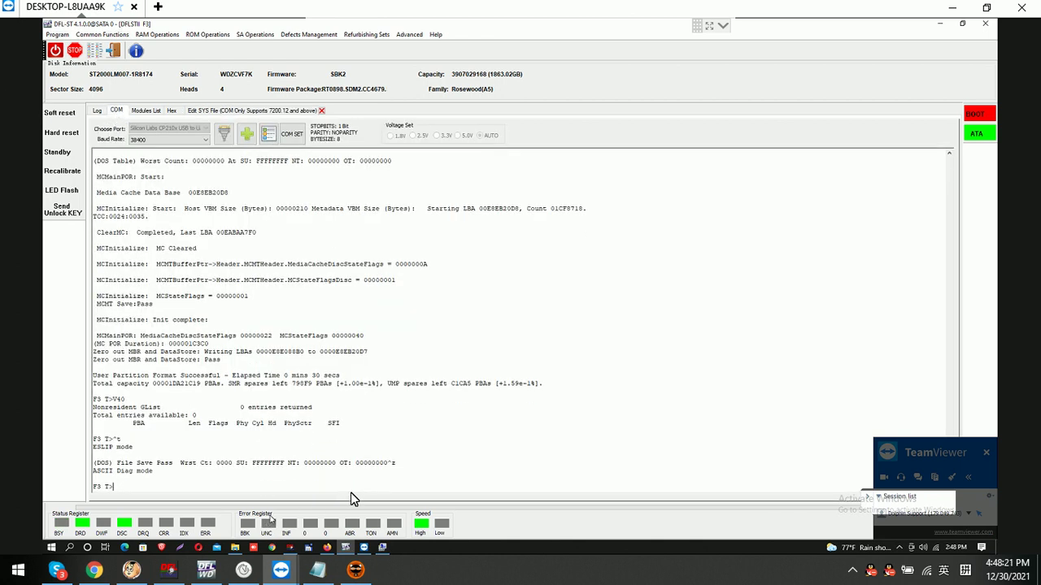
text(V40)
key(Return)
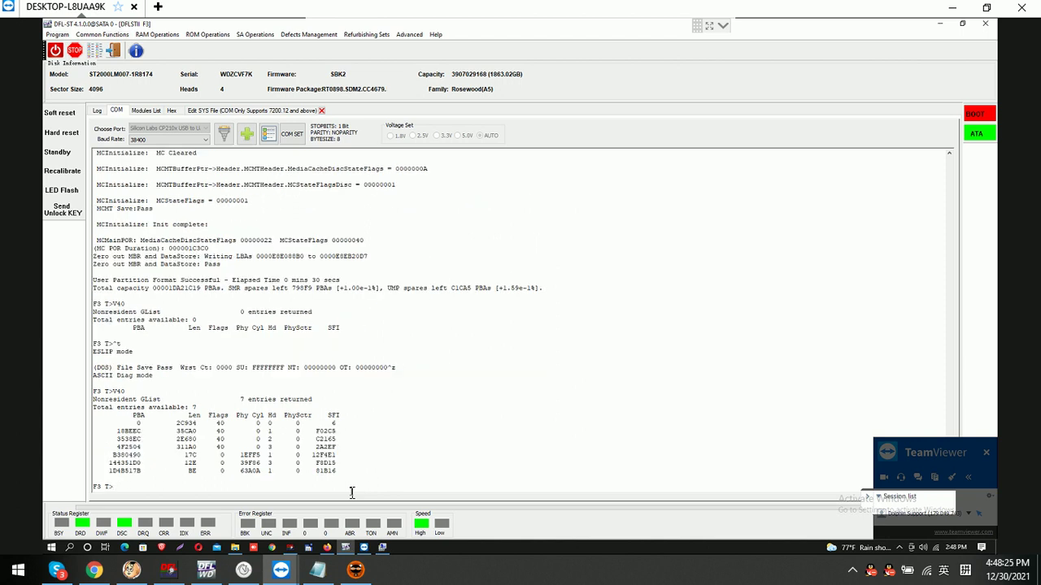
Step: Run i4,1,22 and the partition format command m0,6,3,,,,,22 in the terminal
text(14,1,22)
key(Return)
text(m0)
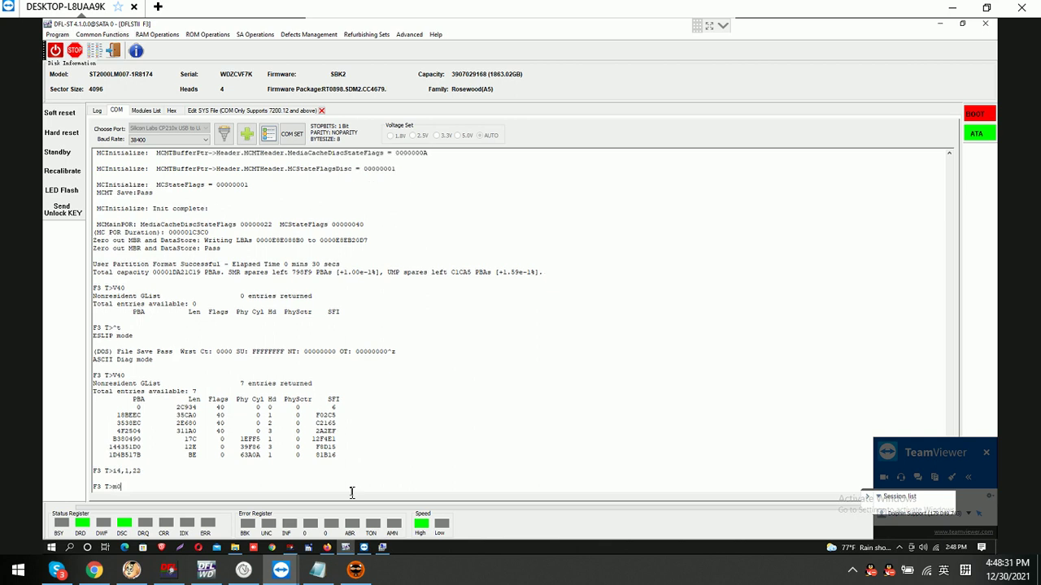
text(,6,3,,,,,22)
key(Return)
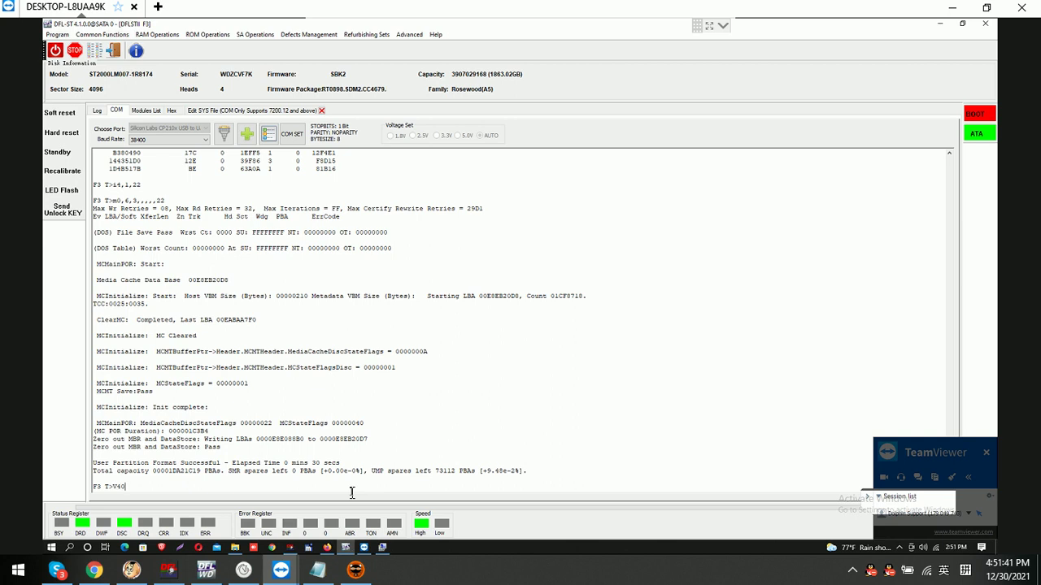
Step: List the non-resident G-list with V40 after the format and return the terminal to ESLIP mode
key(Return)
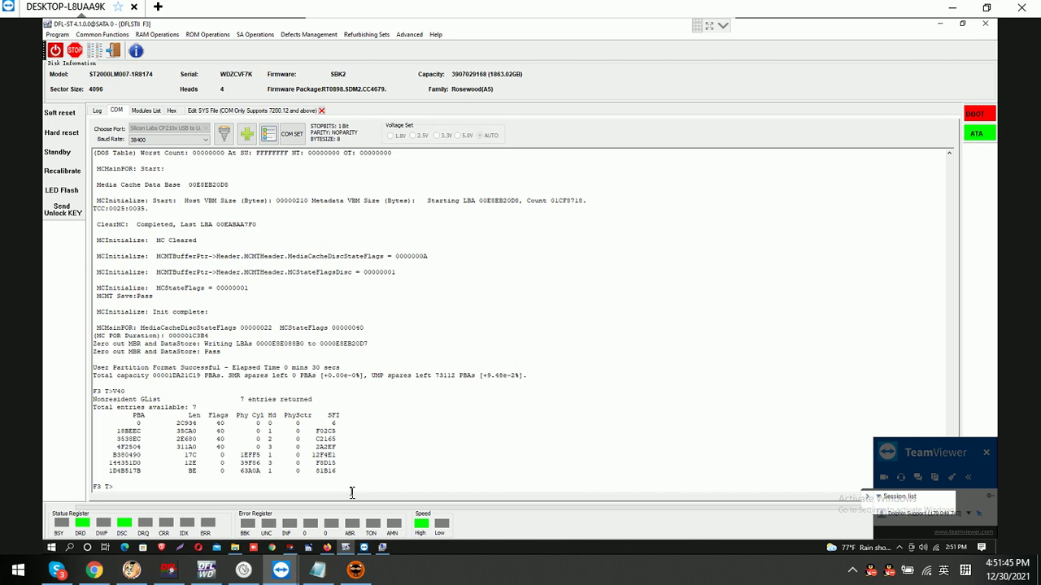
key(ctrl+c)
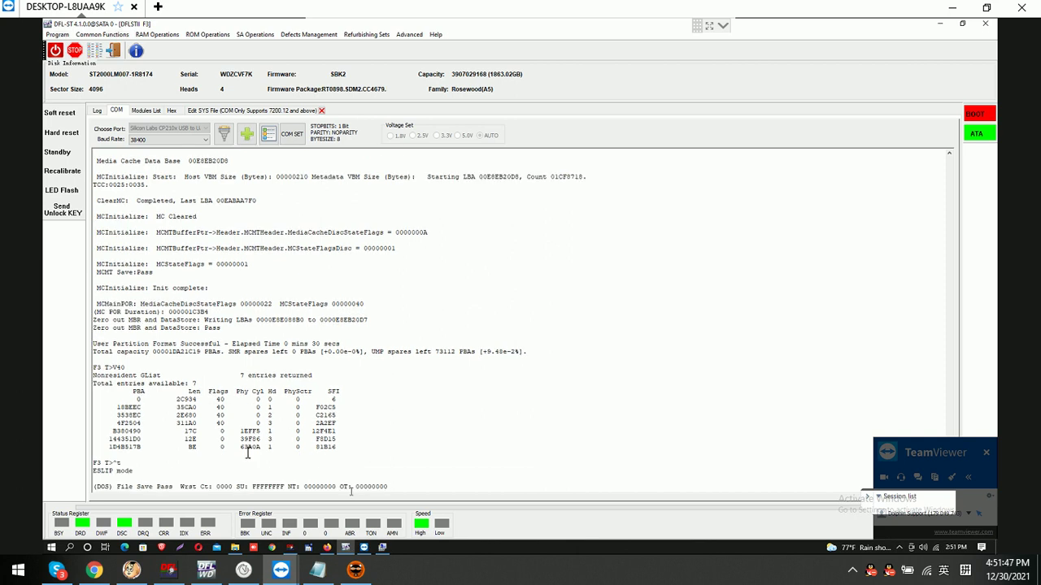
click(96, 53)
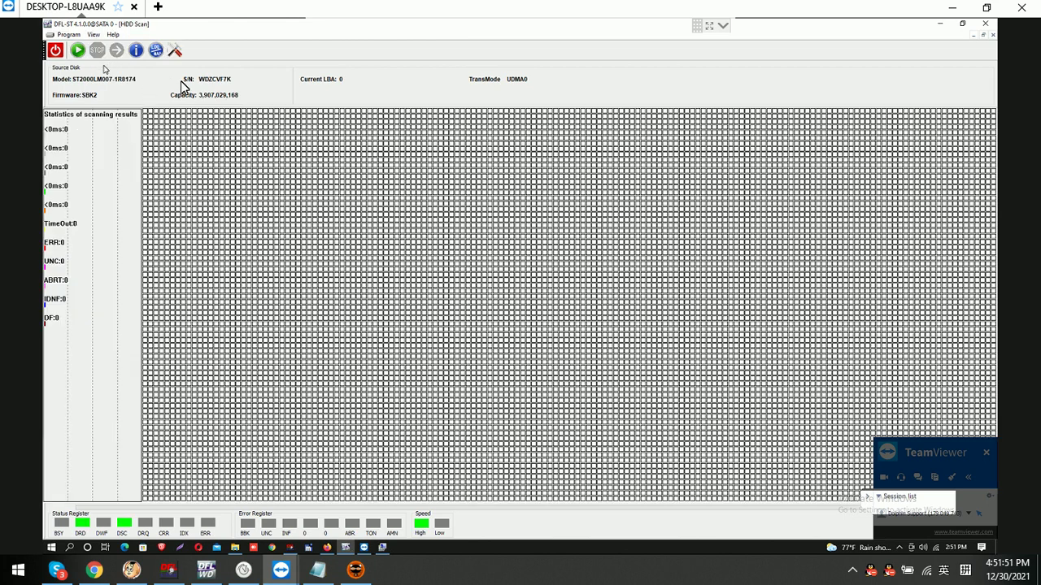
click(177, 53)
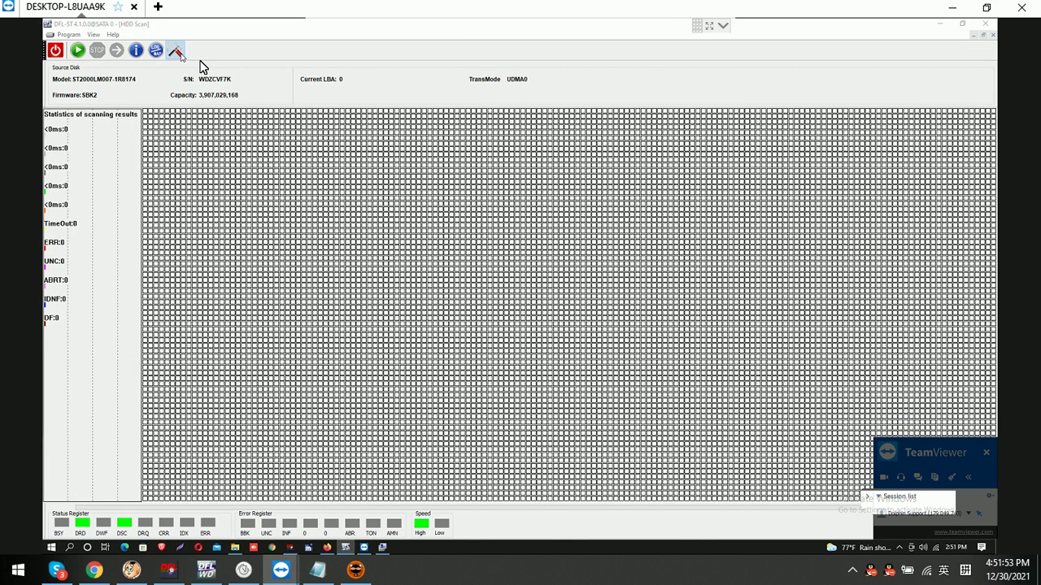
click(514, 183)
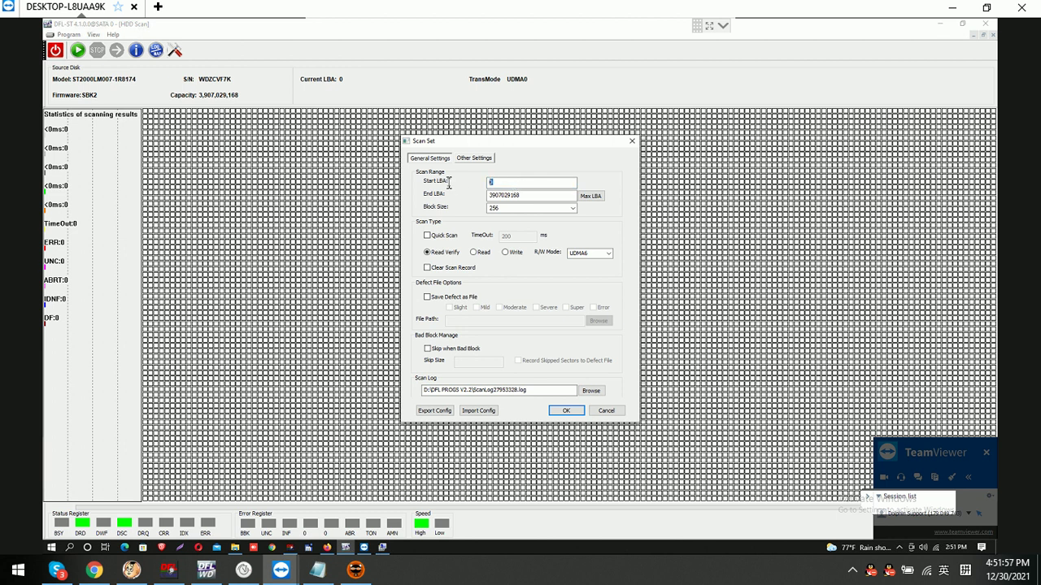
text(3800000000)
click(573, 418)
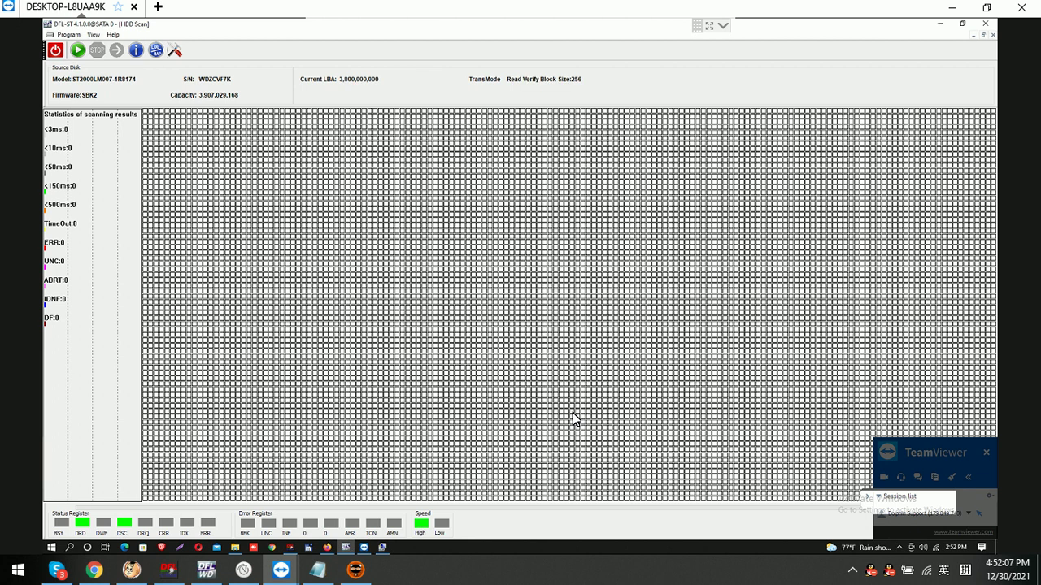
click(78, 51)
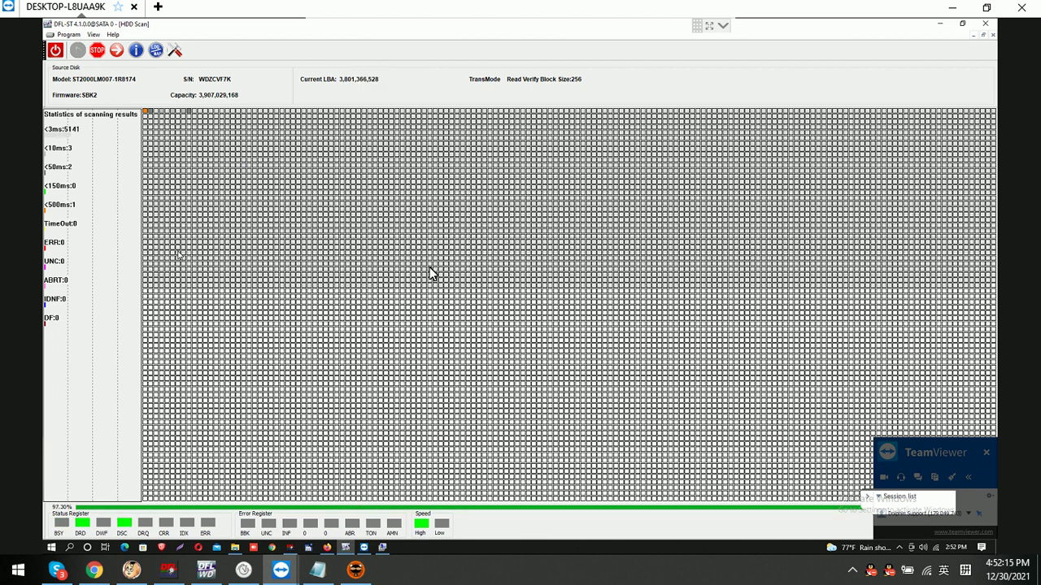
click(97, 52)
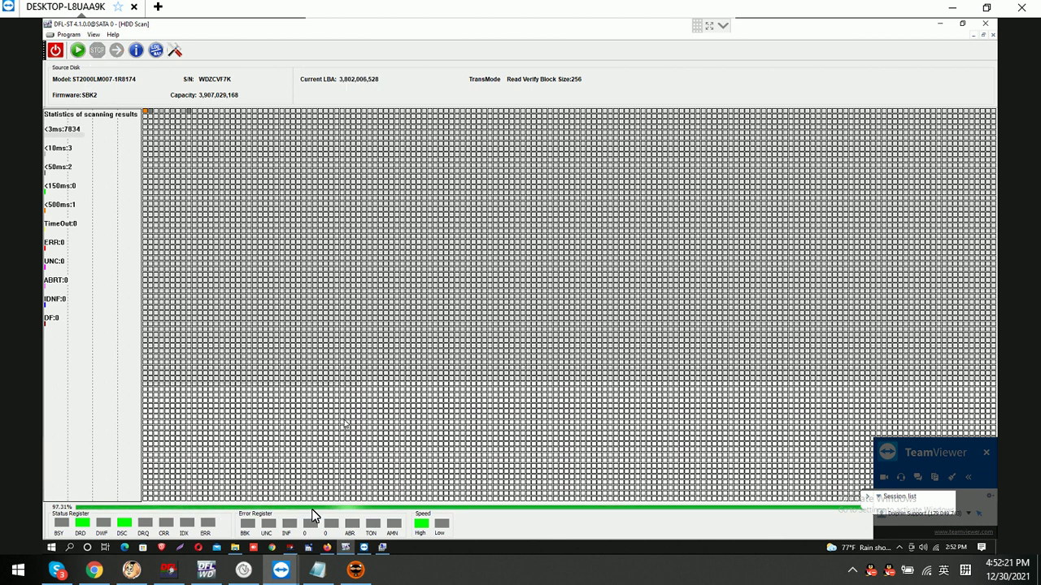
Step: Launch the DDP module from the DFL cPanel and switch to the DRE-DE data extraction program for SATA 0
mouse_move(293, 550)
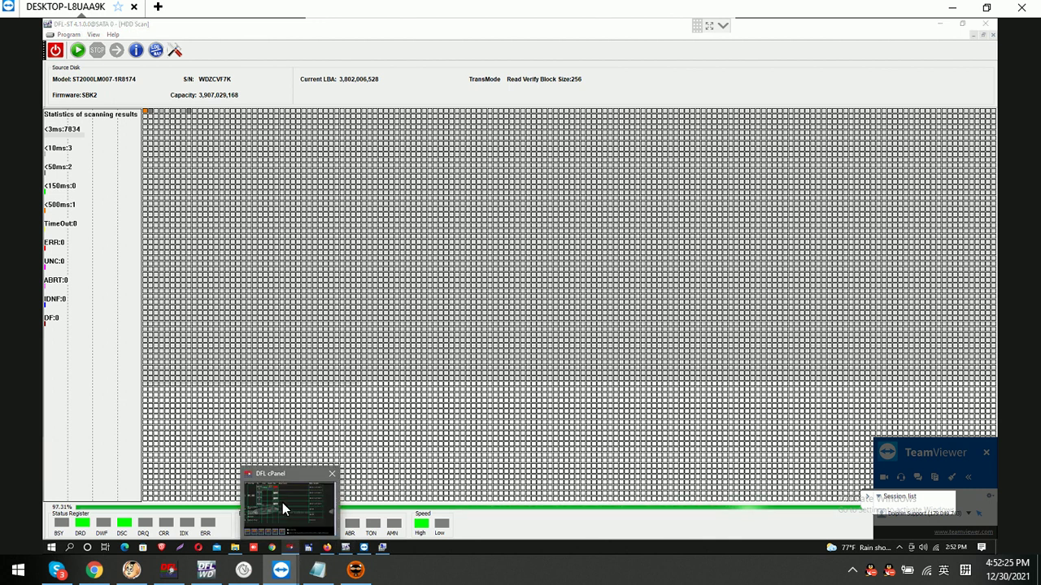
click(283, 508)
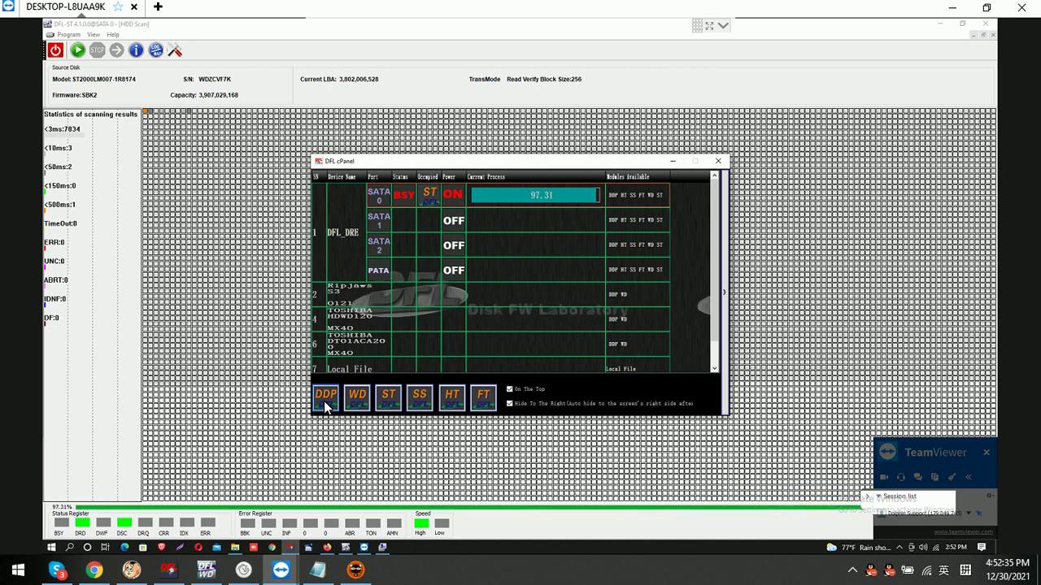
click(324, 401)
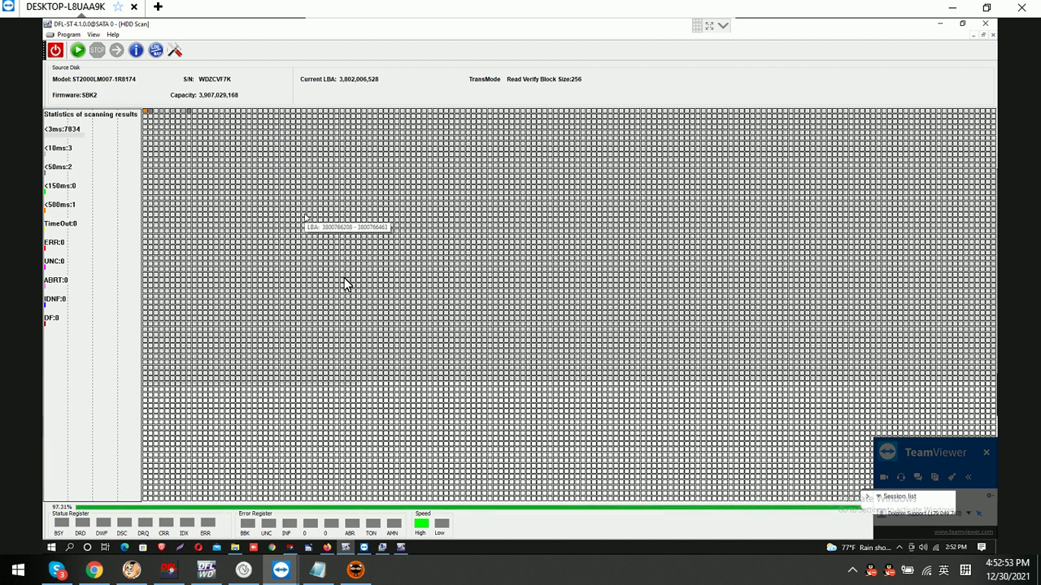
click(400, 549)
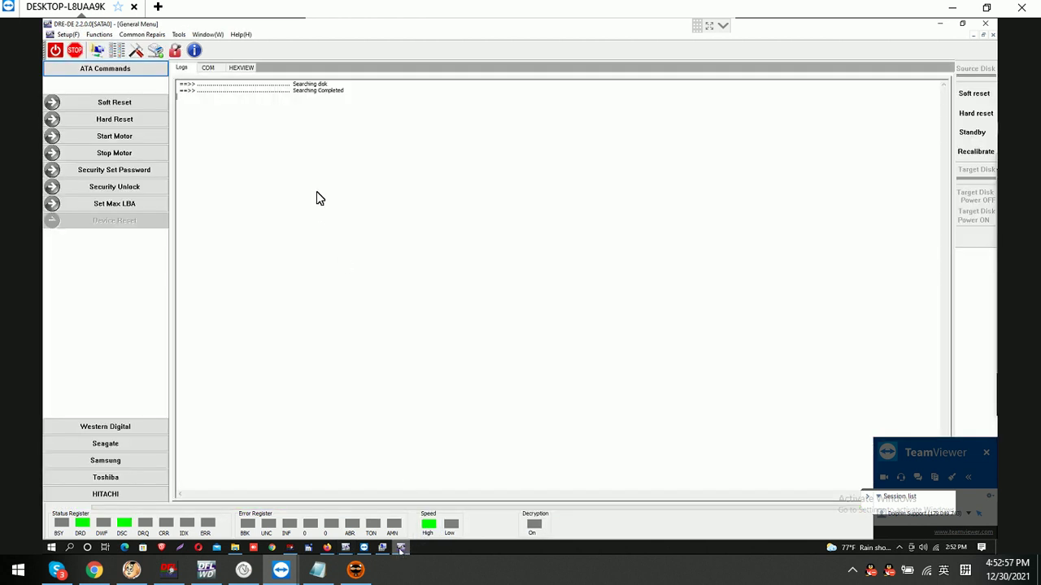
Step: Create a File Extraction task for the SATA 0 source disk with Auto-expand partition enabled and both reset options off
click(97, 51)
click(521, 221)
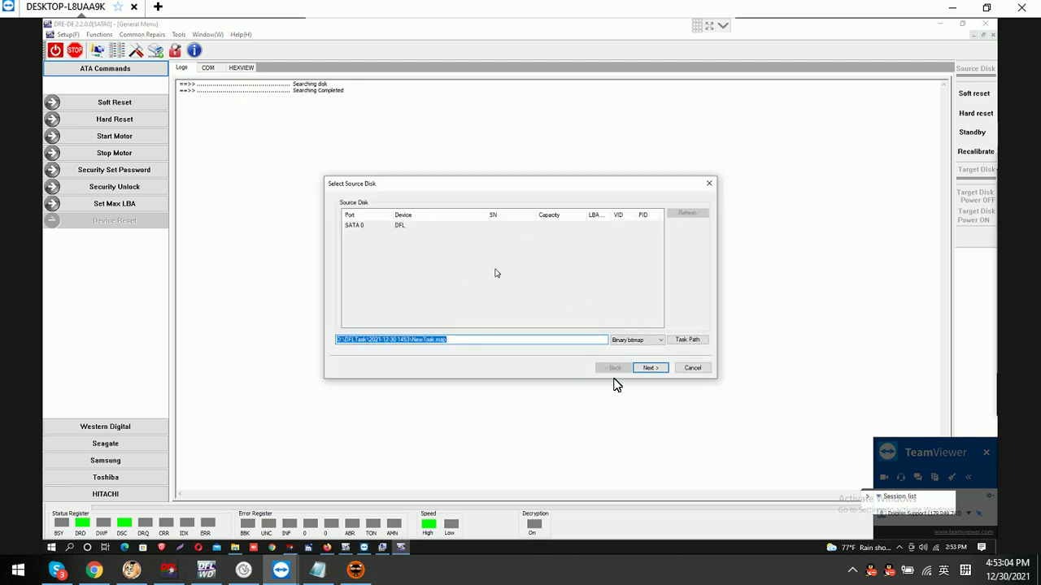
click(654, 368)
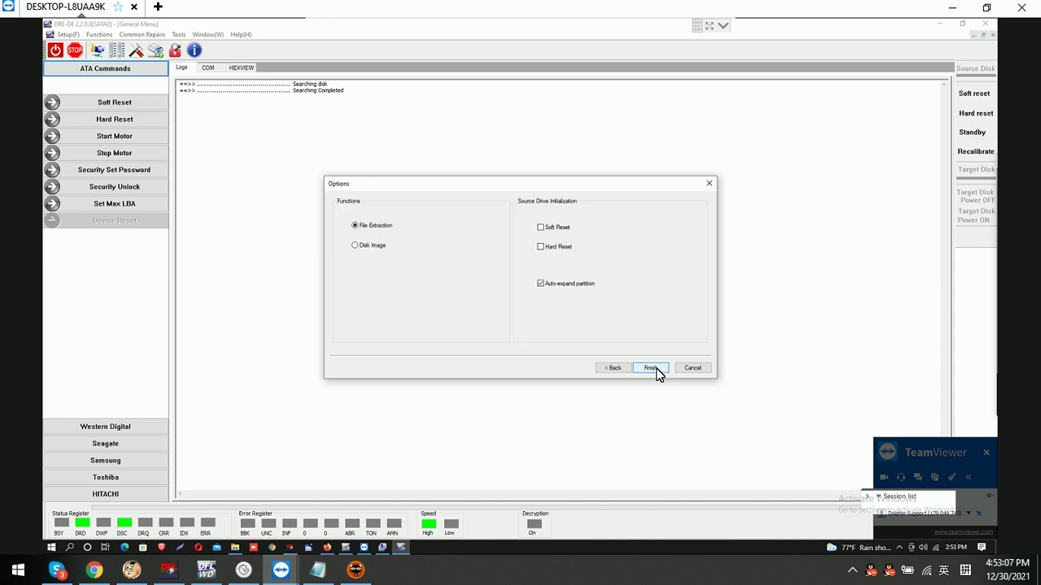
click(650, 368)
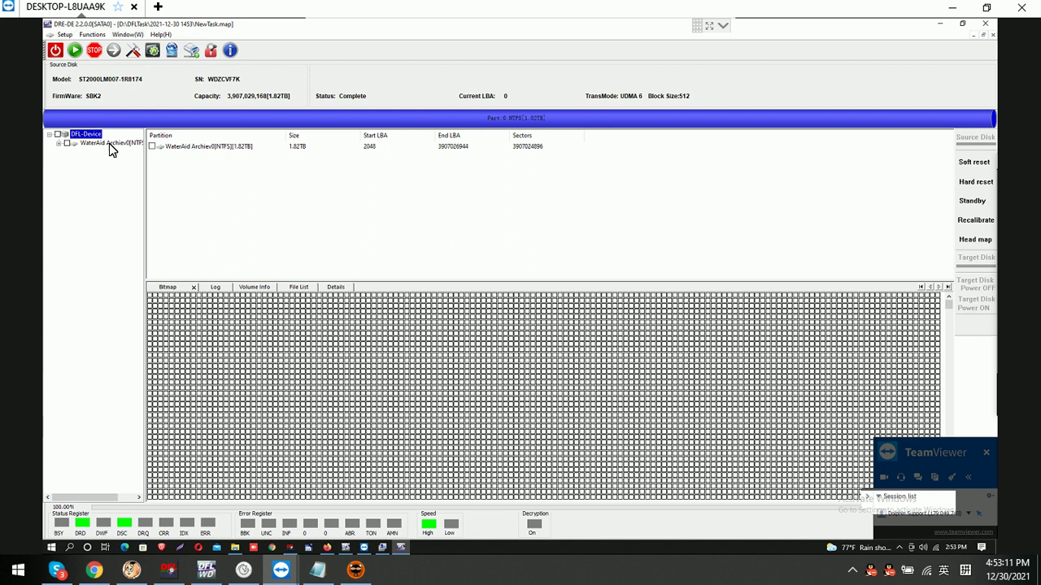
Step: Open the WaterAid Archiev NTFS partition, list its Root folder and examine the expanded folder tree
click(109, 143)
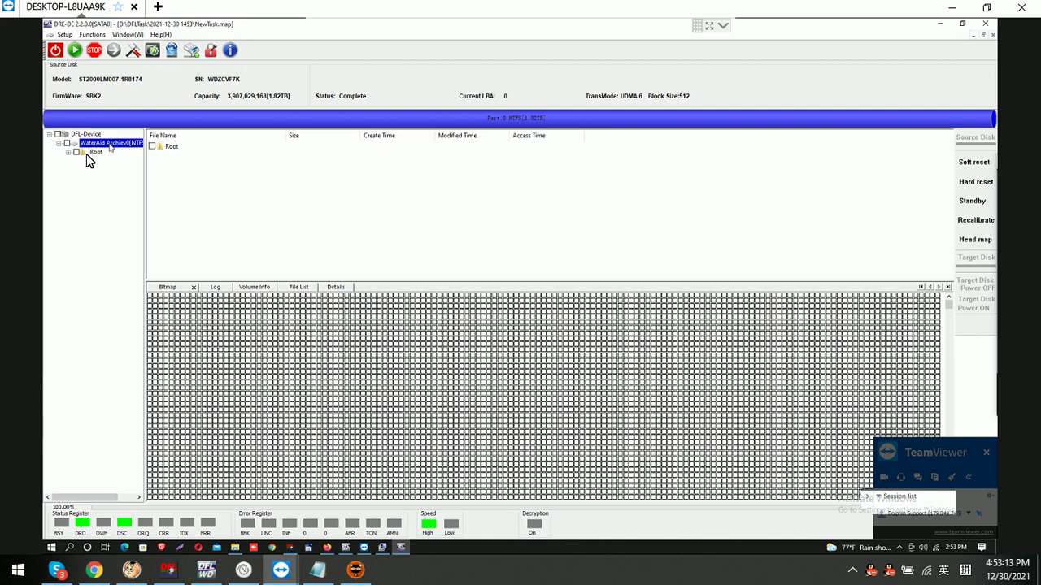
click(95, 153)
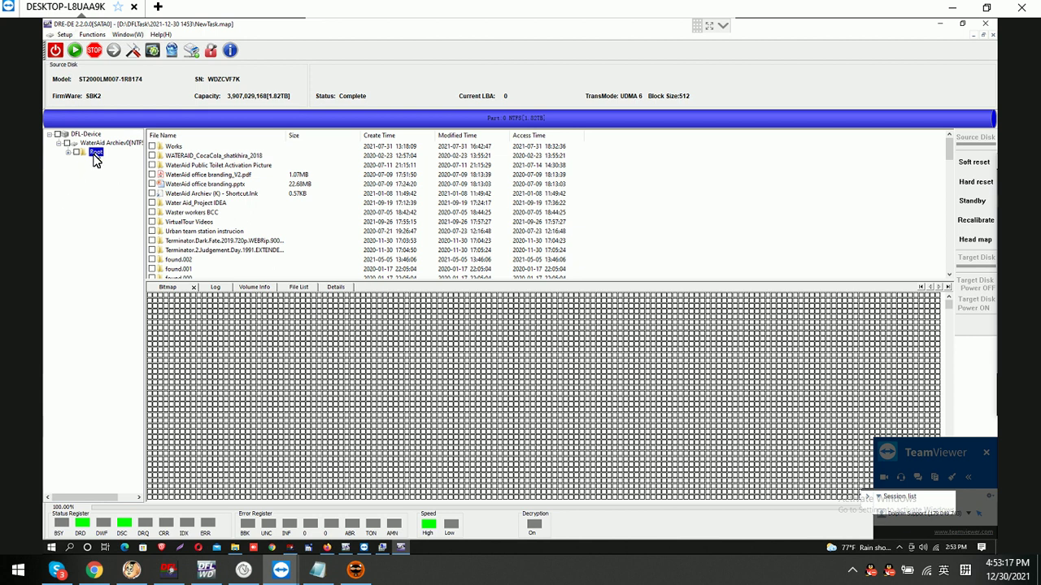
double_click(95, 154)
scroll(114, 394, down, 2)
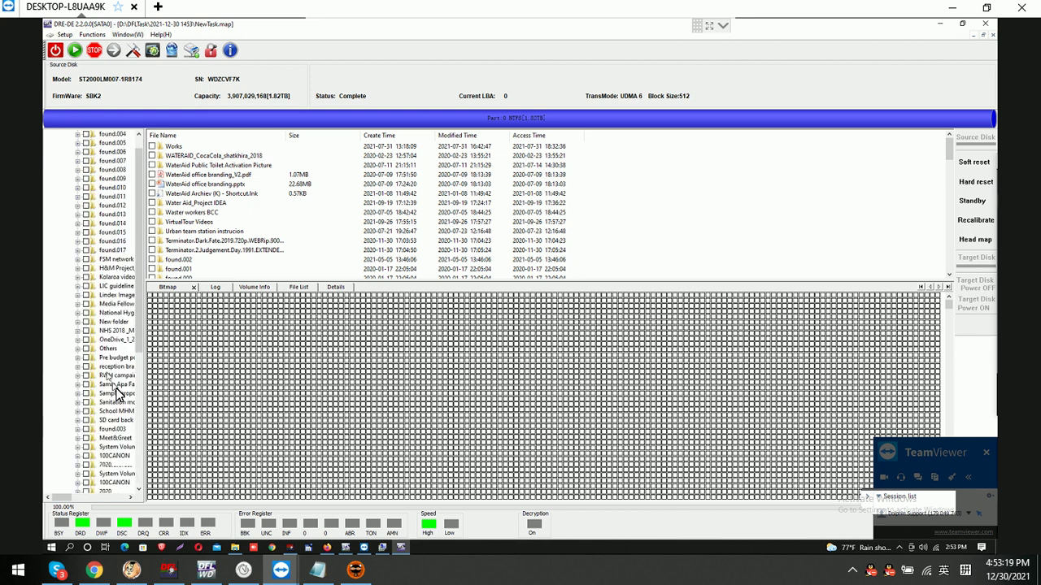
scroll(116, 393, down, 3)
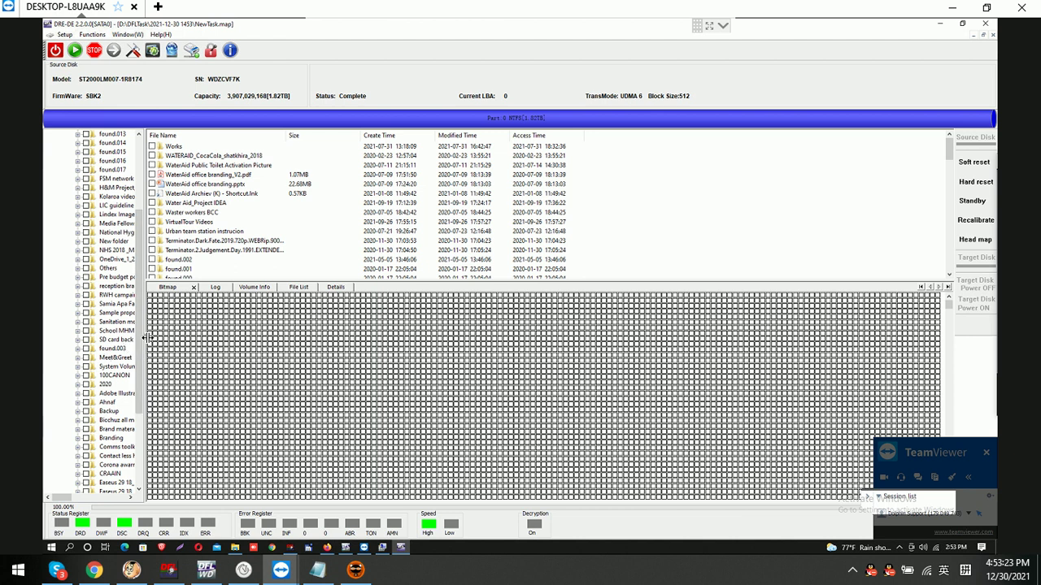
Step: Widen the folder tree to show full folder names and review the recovery options for the Water Aid_Project IDEA folder
drag(144, 339, 218, 342)
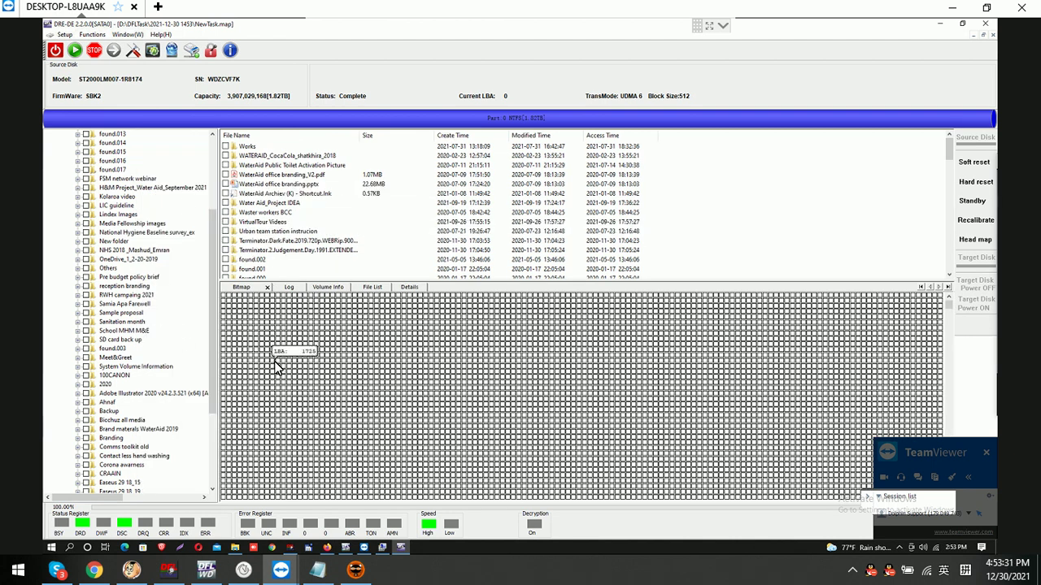
right_click(278, 204)
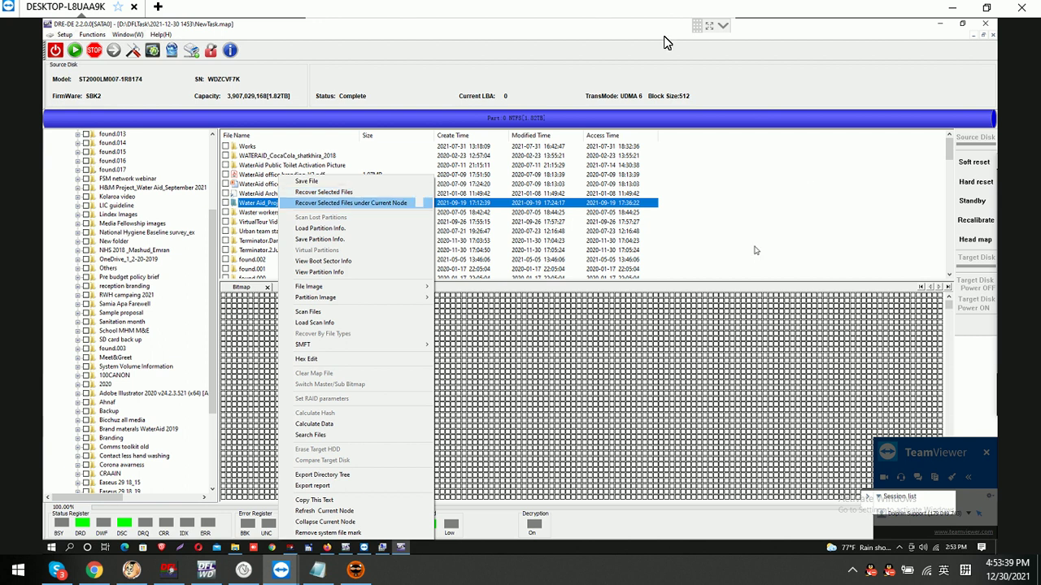
click(614, 50)
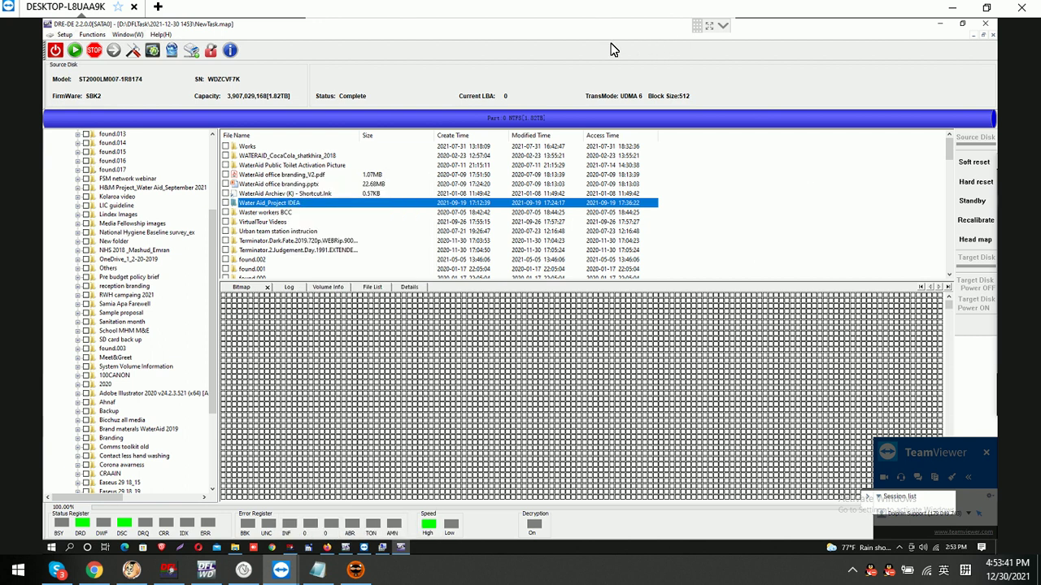